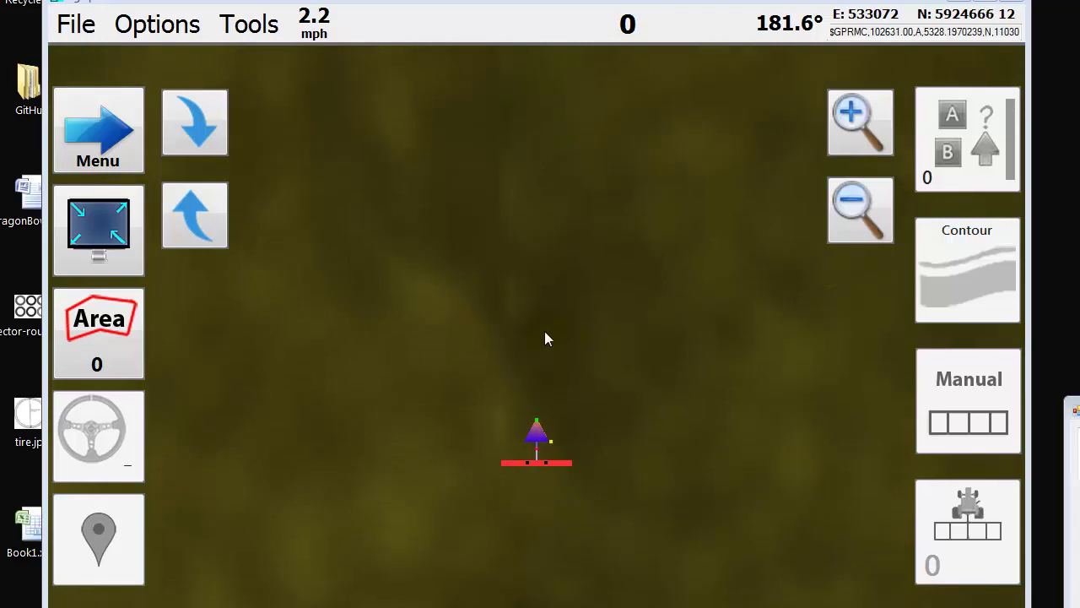
# Open the main menu, which lists the AutoSteer Config option.
pyautogui.click(97, 152)
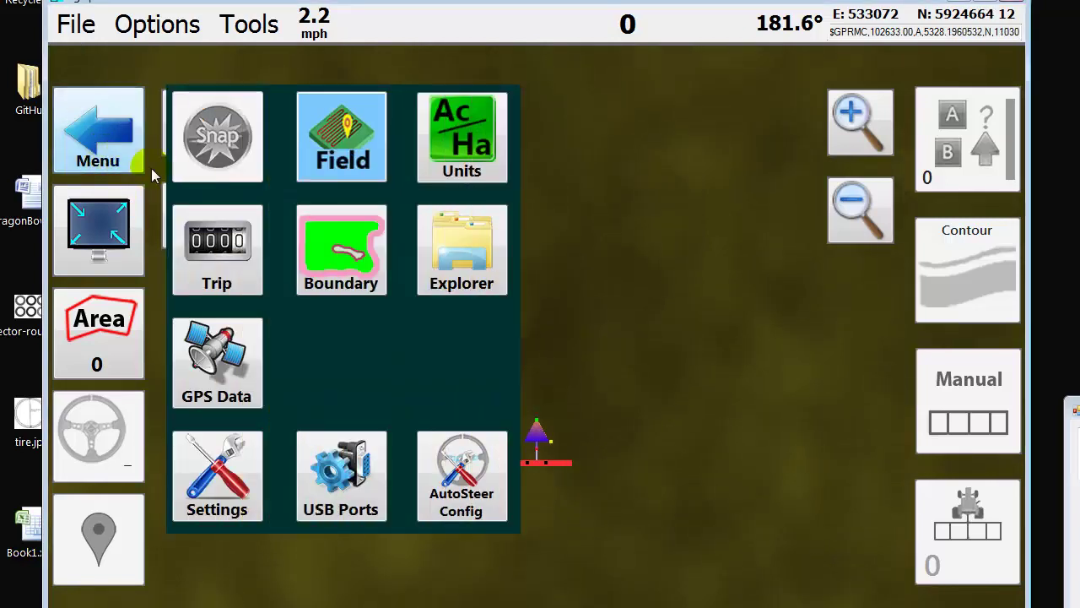
# Open Auto Steer Configuration, move its window up-left, and set the derivative gain to 2.
pyautogui.click(460, 477)
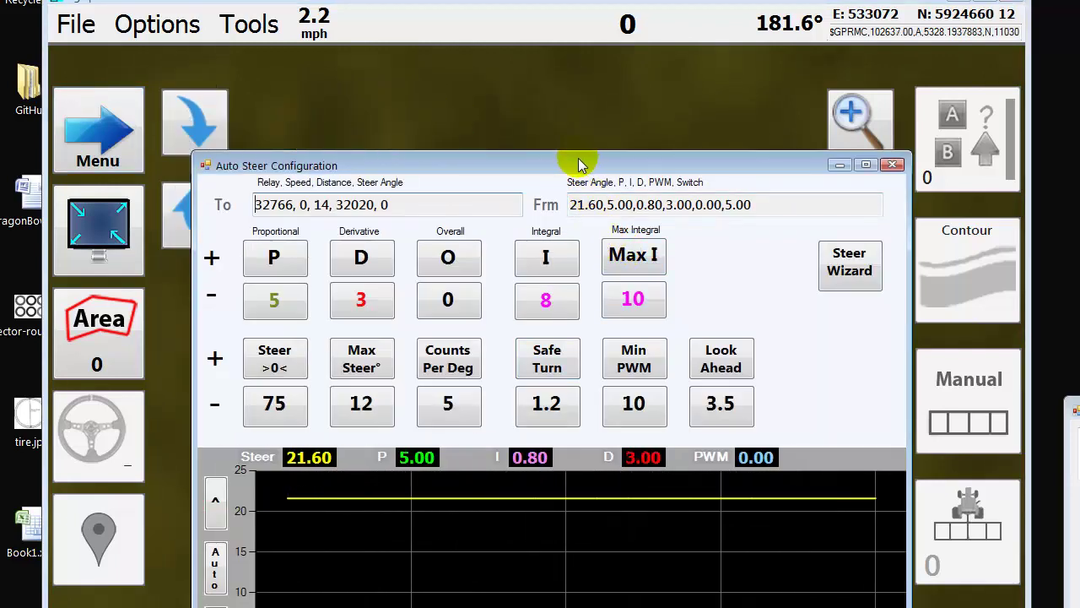
pyautogui.moveTo(586, 159); pyautogui.dragTo(531, 112)
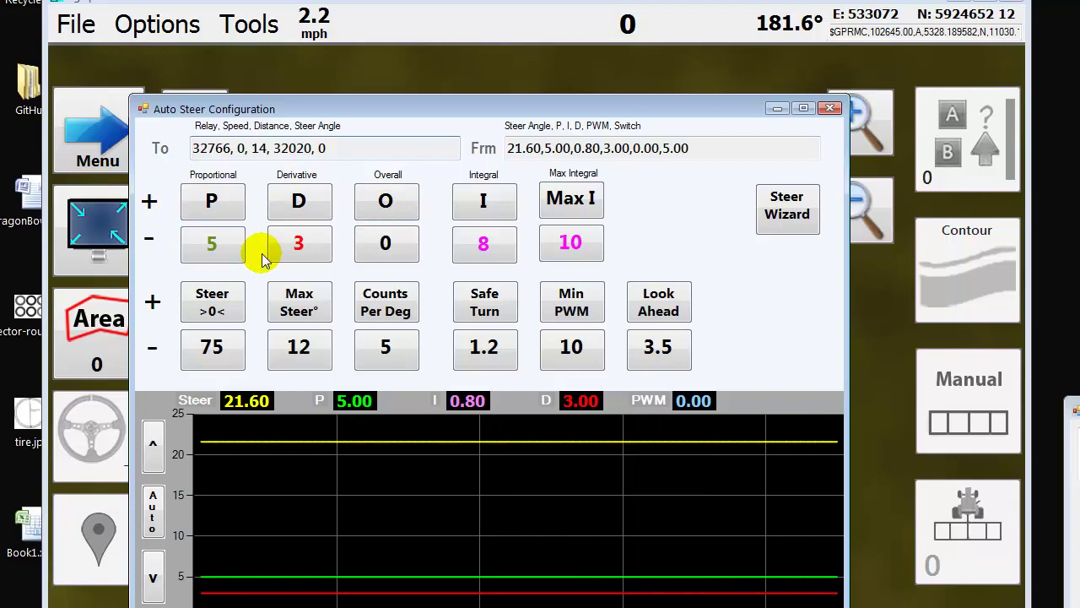
pyautogui.click(299, 201)
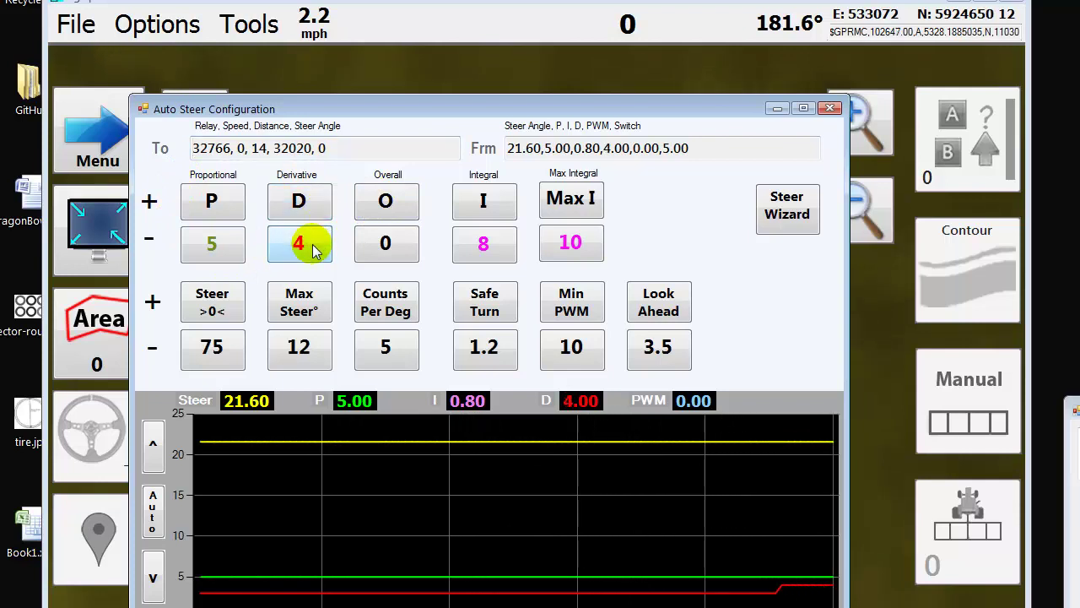
pyautogui.click(299, 243)
pyautogui.click(298, 243)
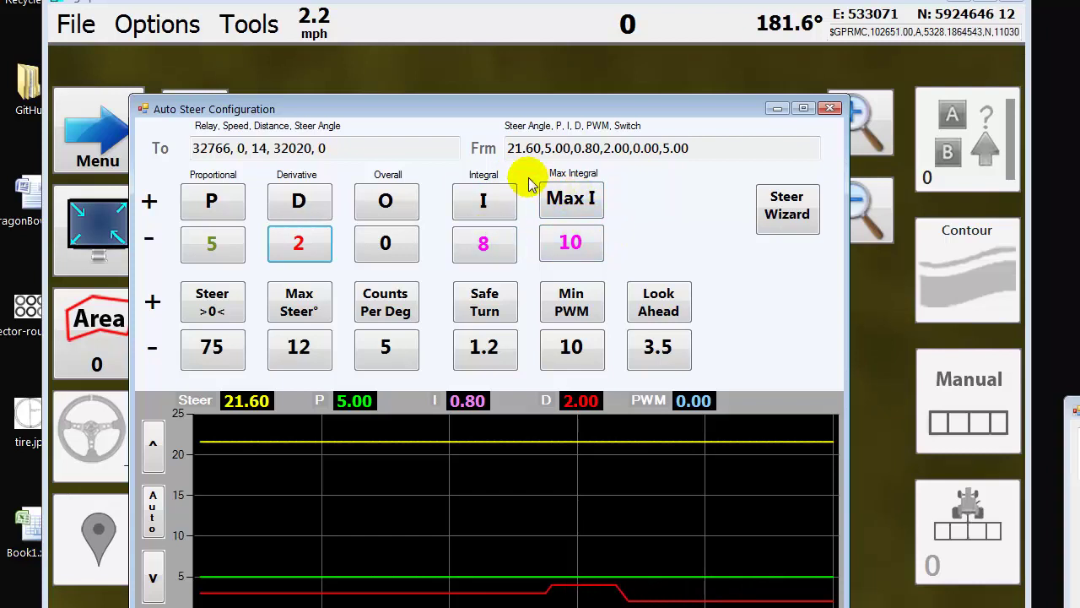
# Trim the steer zero offset to 74.
pyautogui.click(226, 314)
pyautogui.click(218, 351)
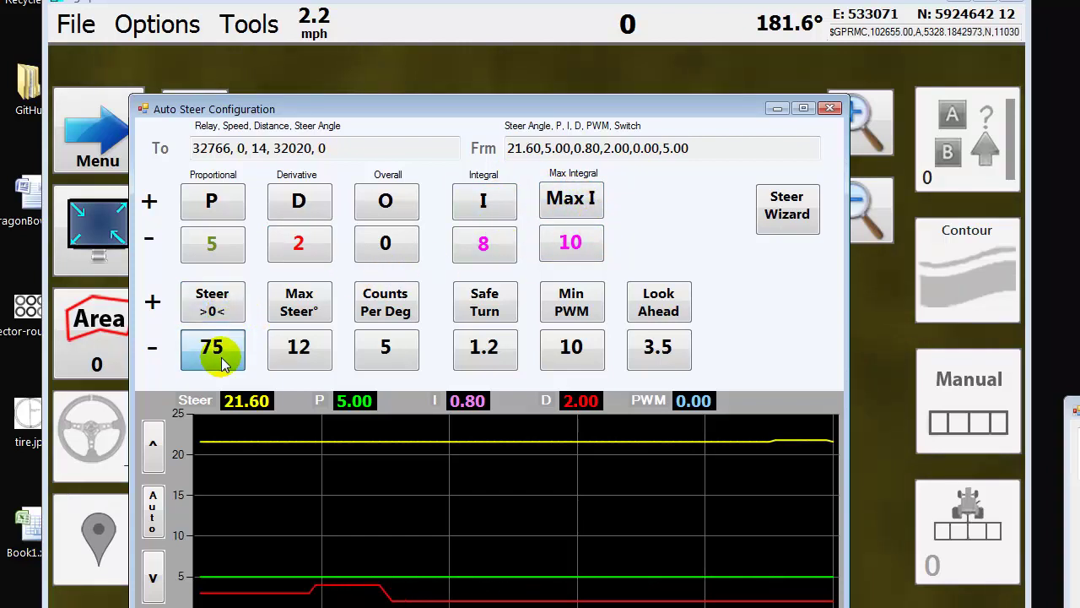
pyautogui.click(221, 358)
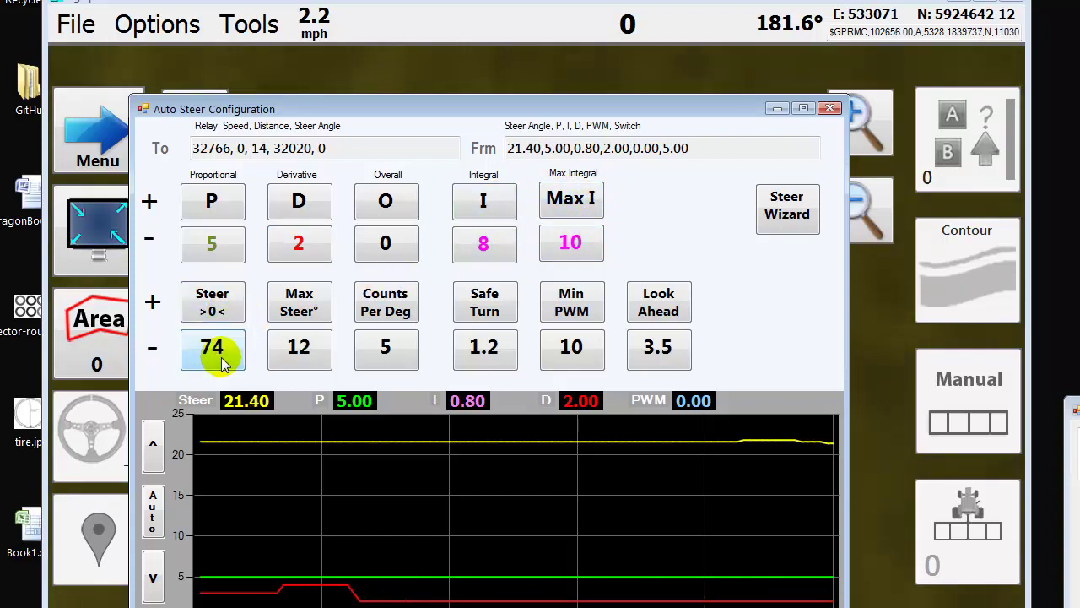
# Raise the maximum steer angle from 12 to 20 degrees.
pyautogui.click(302, 311)
pyautogui.click(302, 311)
pyautogui.click(302, 310)
pyautogui.click(302, 311)
pyautogui.click(302, 311)
pyautogui.click(302, 310)
pyautogui.doubleClick(302, 311)
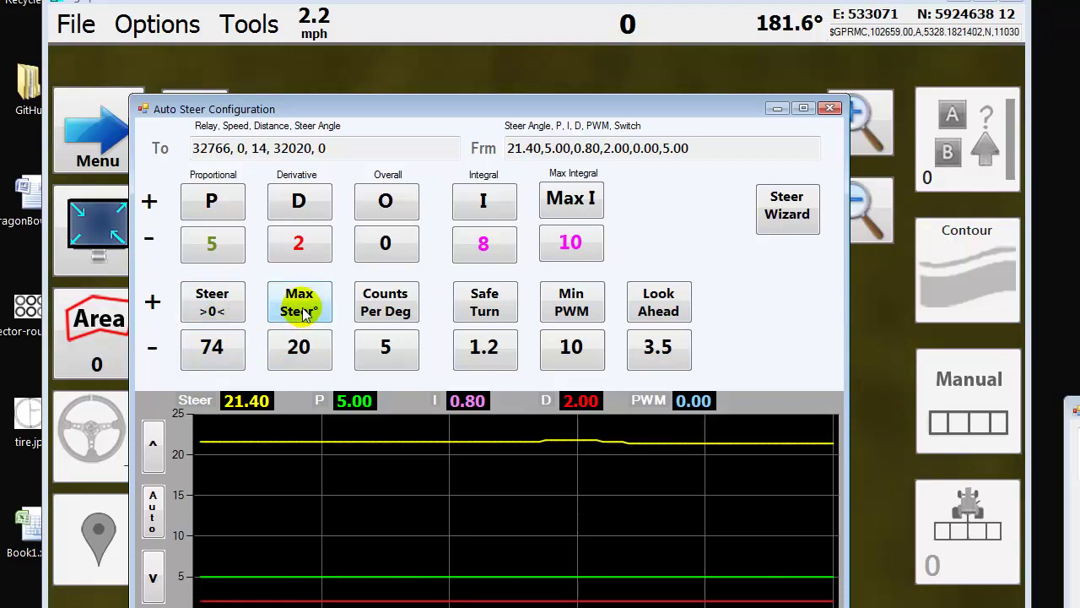
pyautogui.click(302, 311)
pyautogui.click(302, 310)
pyautogui.click(302, 310)
pyautogui.click(302, 310)
pyautogui.click(302, 310)
pyautogui.click(302, 311)
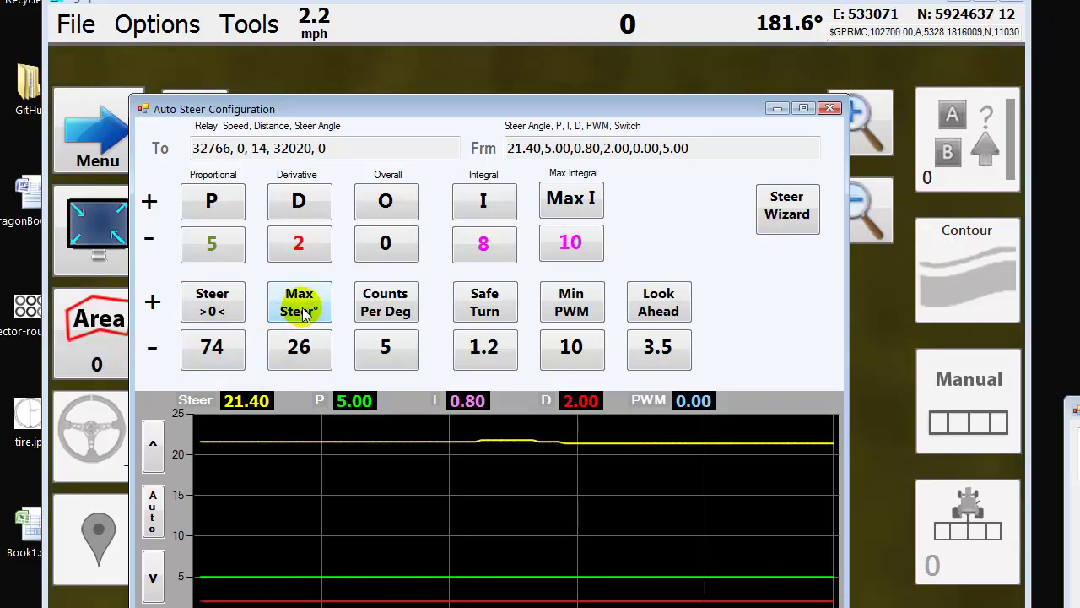
pyautogui.click(299, 354)
pyautogui.click(299, 354)
pyautogui.click(299, 354)
pyautogui.click(300, 355)
pyautogui.click(298, 359)
pyautogui.click(298, 359)
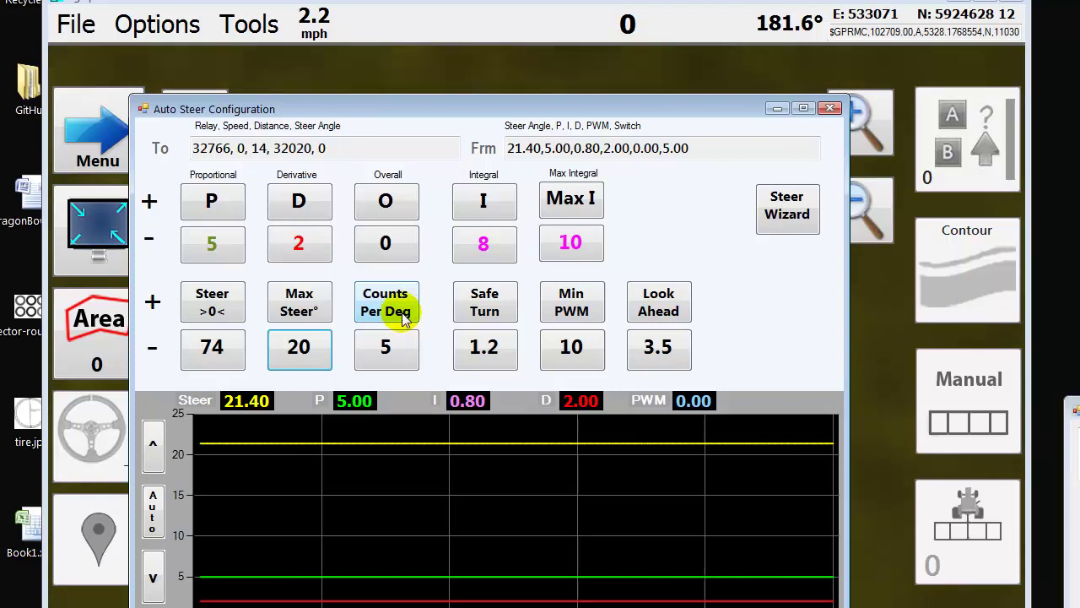
# Lower counts per degree to 4.7, then adjust safe turn to 1.3 and minimum PWM to 11.
pyautogui.click(396, 348)
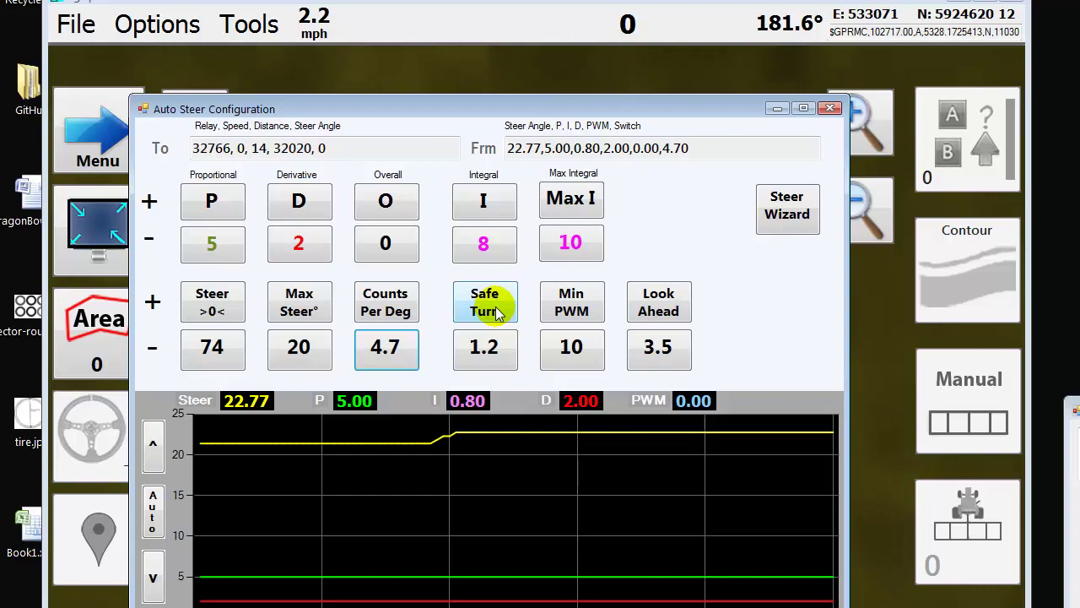
pyautogui.click(492, 354)
pyautogui.click(492, 354)
pyautogui.click(493, 354)
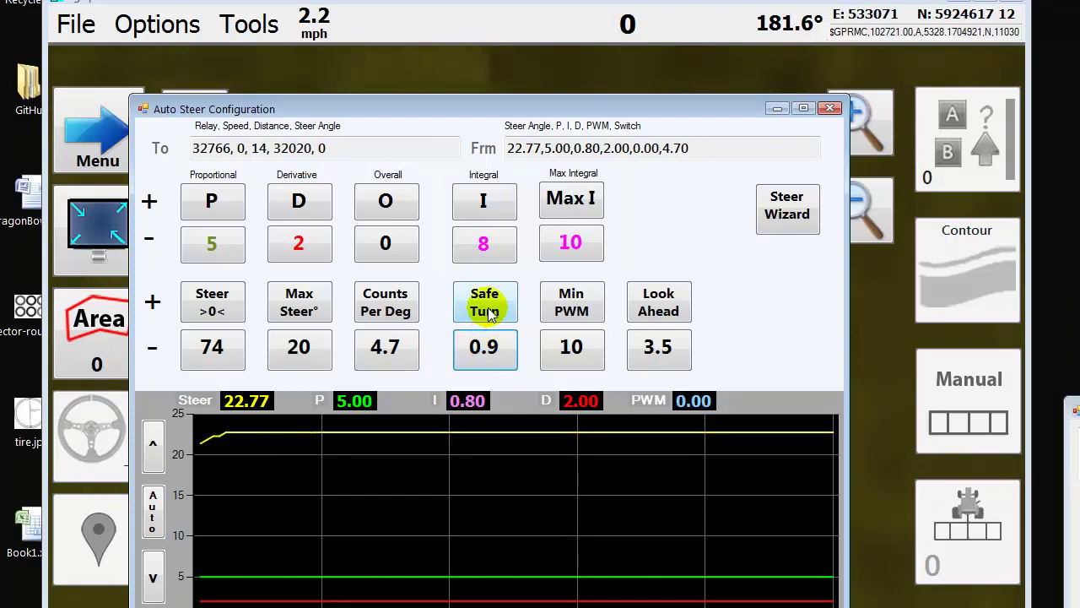
pyautogui.click(490, 305)
pyautogui.click(492, 303)
pyautogui.click(490, 304)
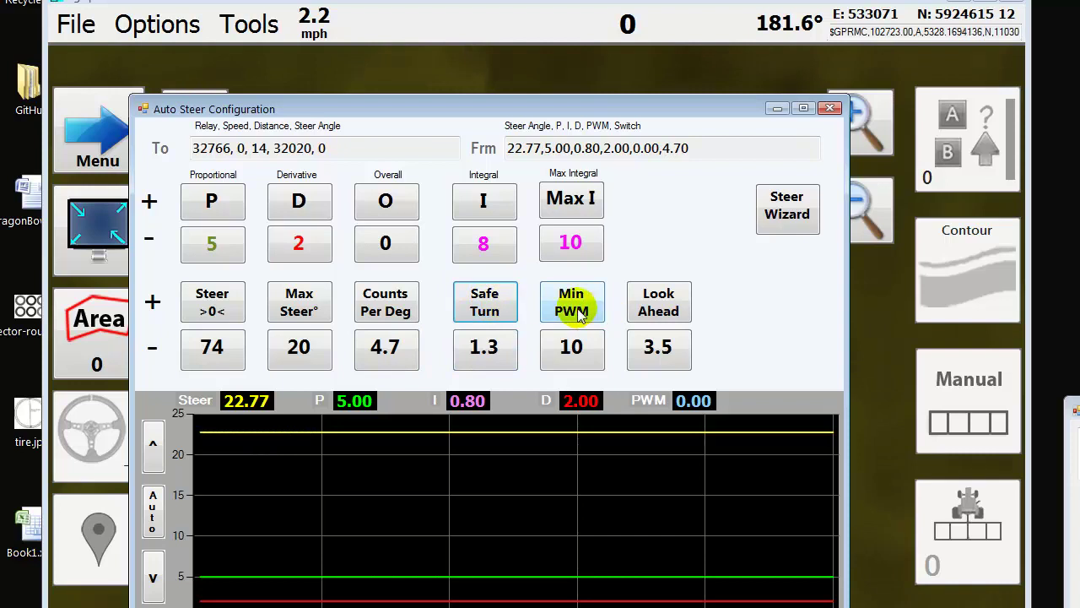
pyautogui.click(579, 312)
pyautogui.click(579, 312)
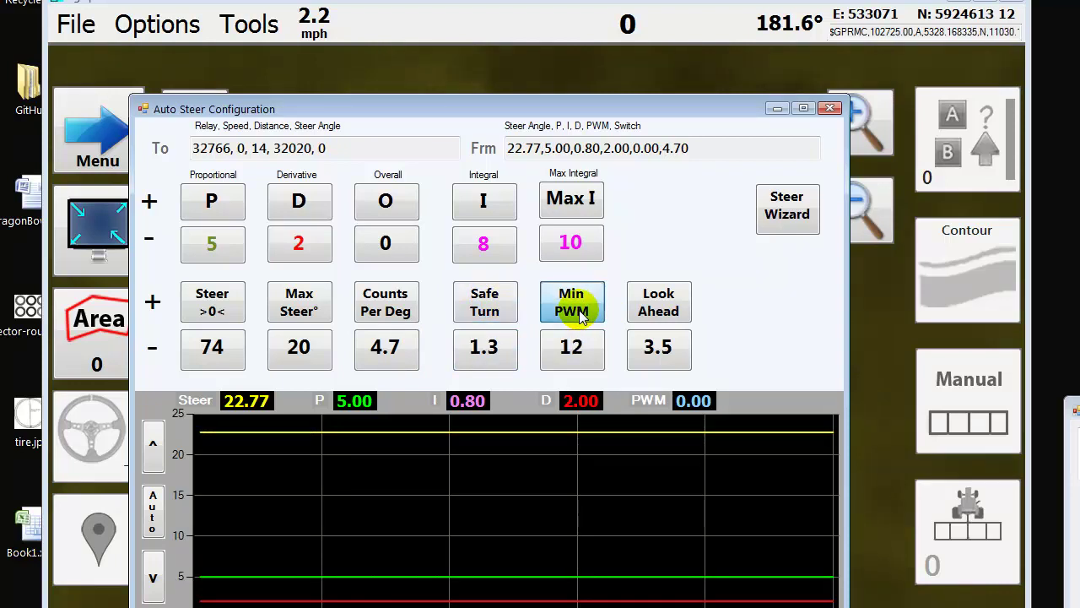
pyautogui.click(575, 342)
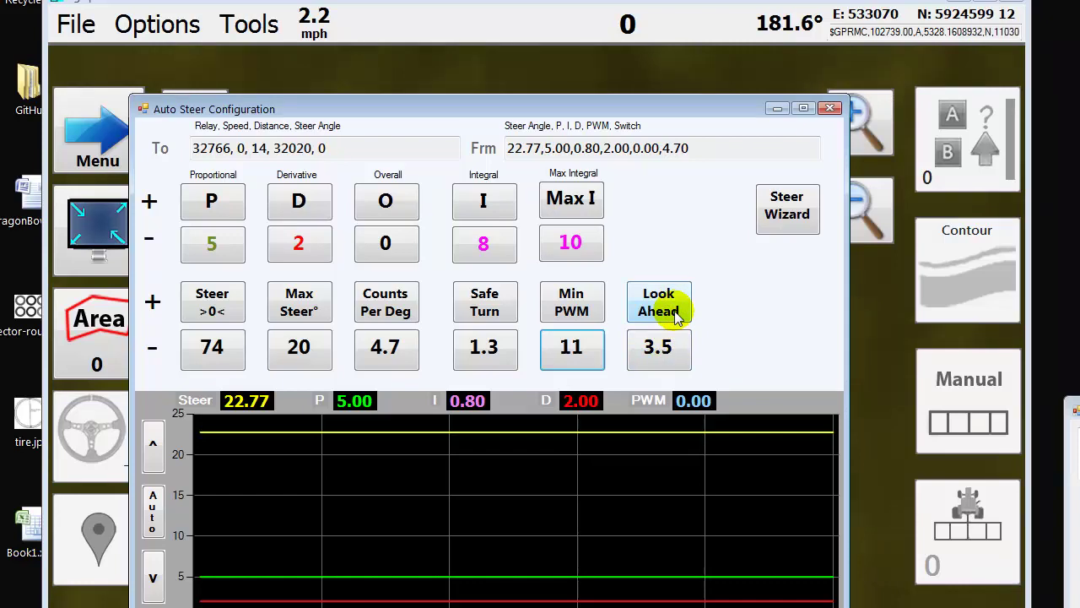
# Launch the Steering Wizard from the Auto Steer Configuration window.
pyautogui.click(789, 221)
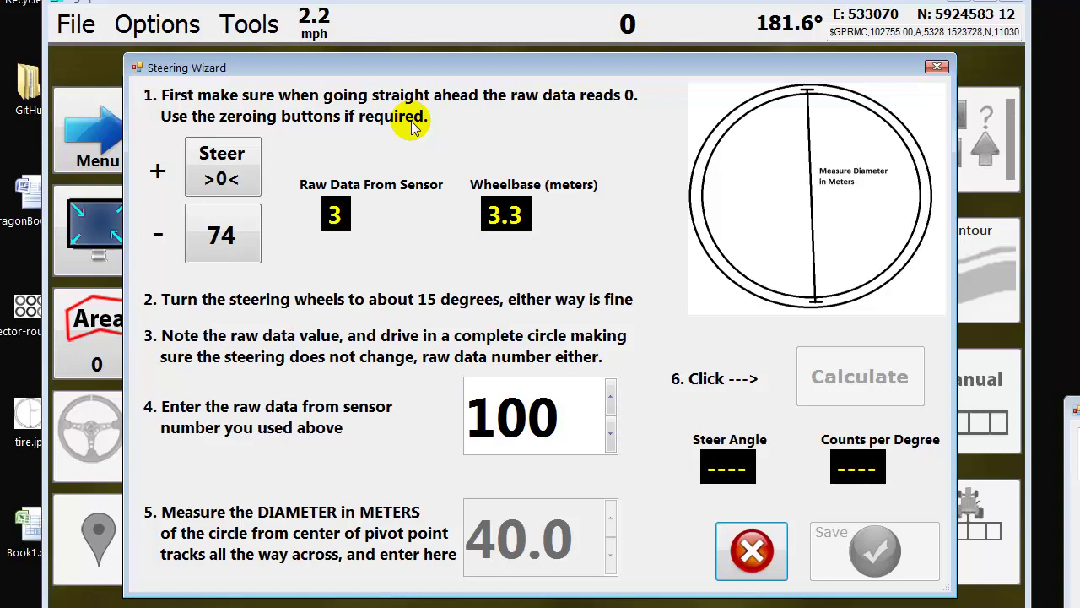
# Lower the steer zero offset from 74 to 71 until the raw sensor reading is 0.
pyautogui.click(226, 239)
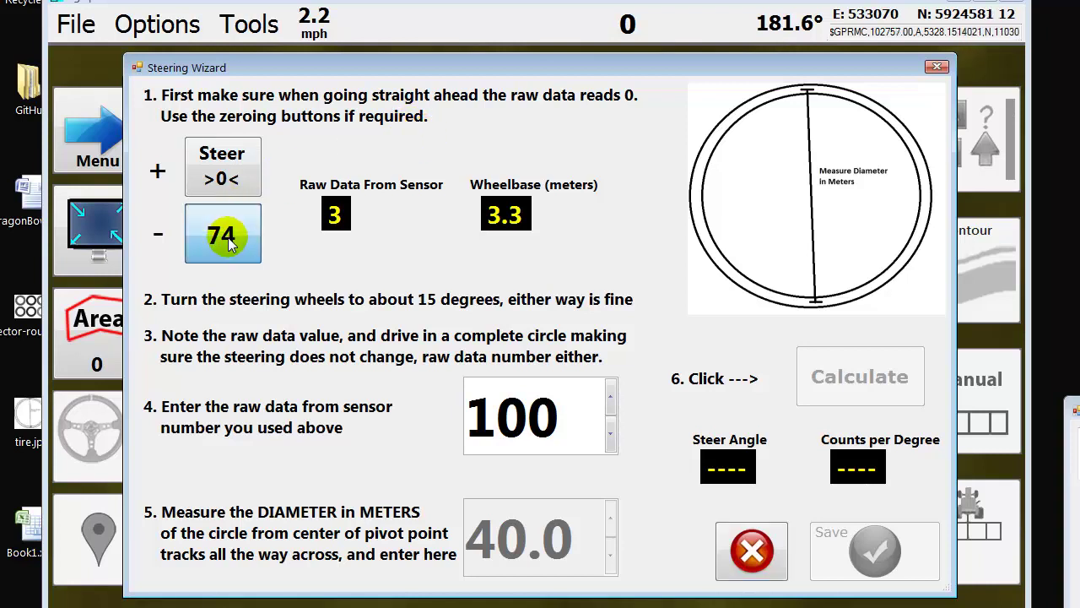
pyautogui.click(226, 239)
pyautogui.click(226, 239)
pyautogui.click(227, 239)
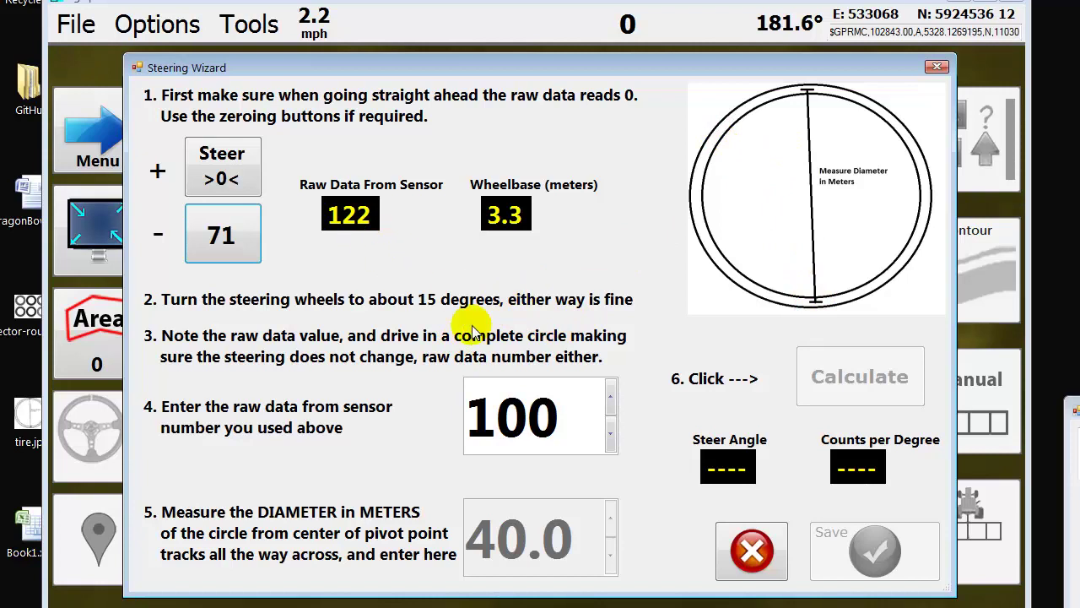
# Replace the raw sensor data value 100 with 122.
pyautogui.click(588, 428)
pyautogui.doubleClick(588, 428)
pyautogui.write('122')
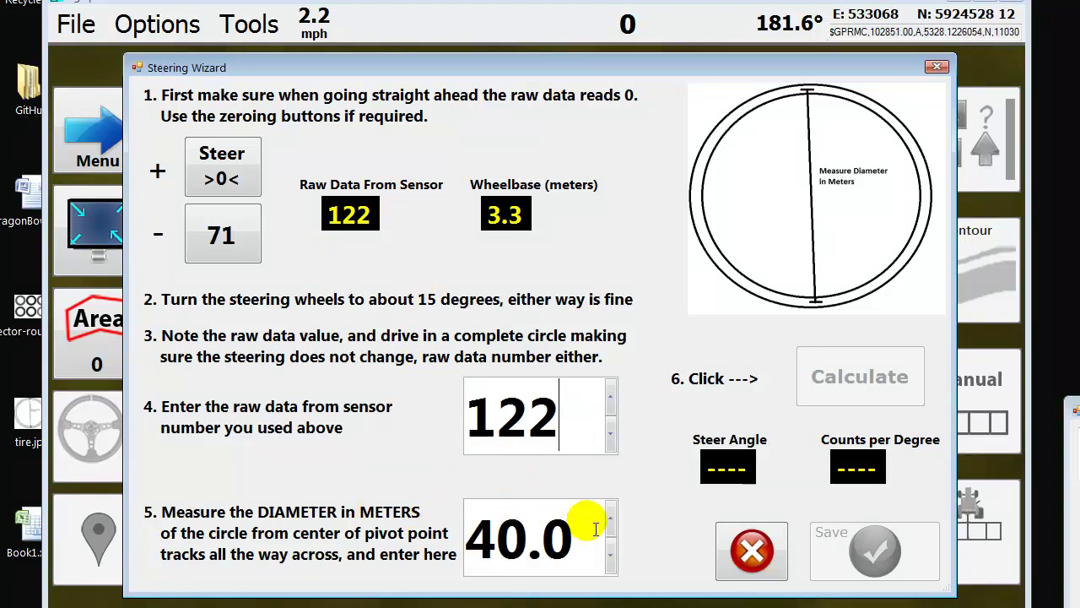
# Enter 25 as the measured circle diameter.
pyautogui.click(610, 556)
pyautogui.click(610, 555)
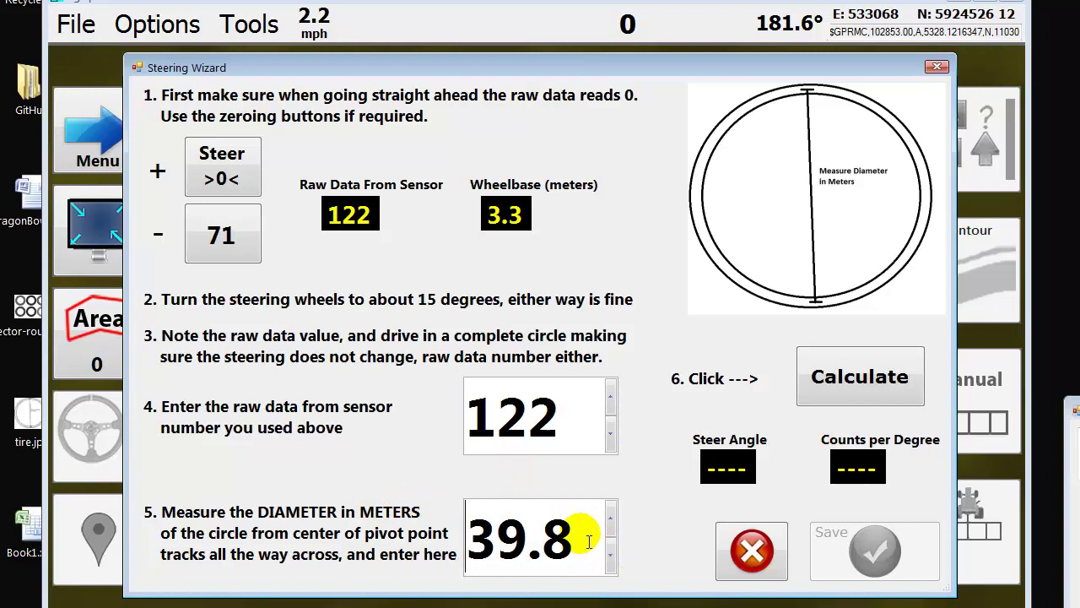
pyautogui.doubleClick(588, 540)
pyautogui.write('25')
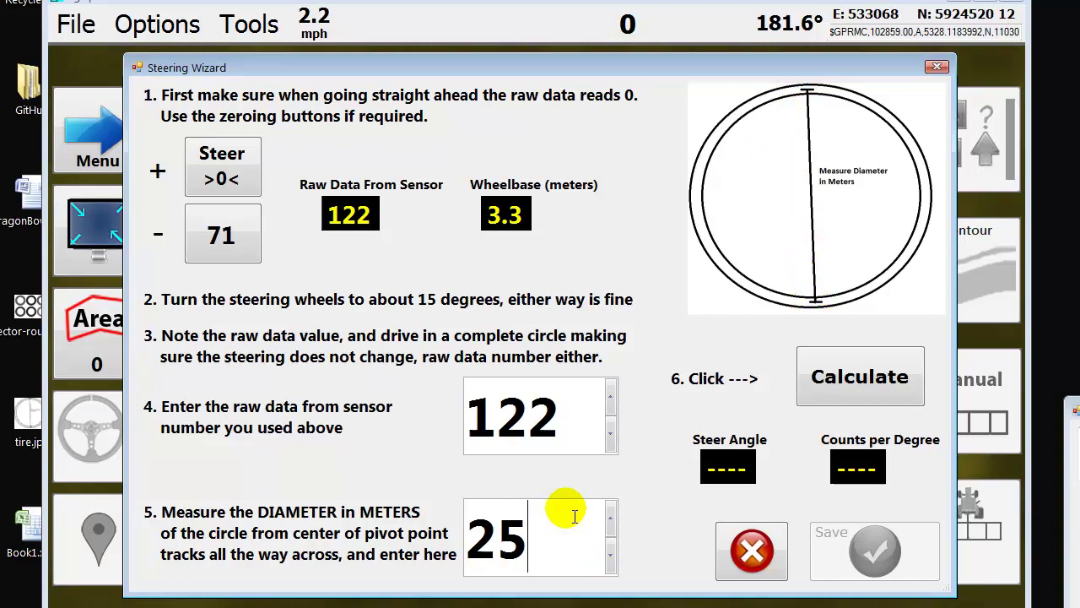
# Finish the diameter as 25.0 m, calculate the 15.3 steer angle and 8 counts per degree, then save.
pyautogui.write('.0')
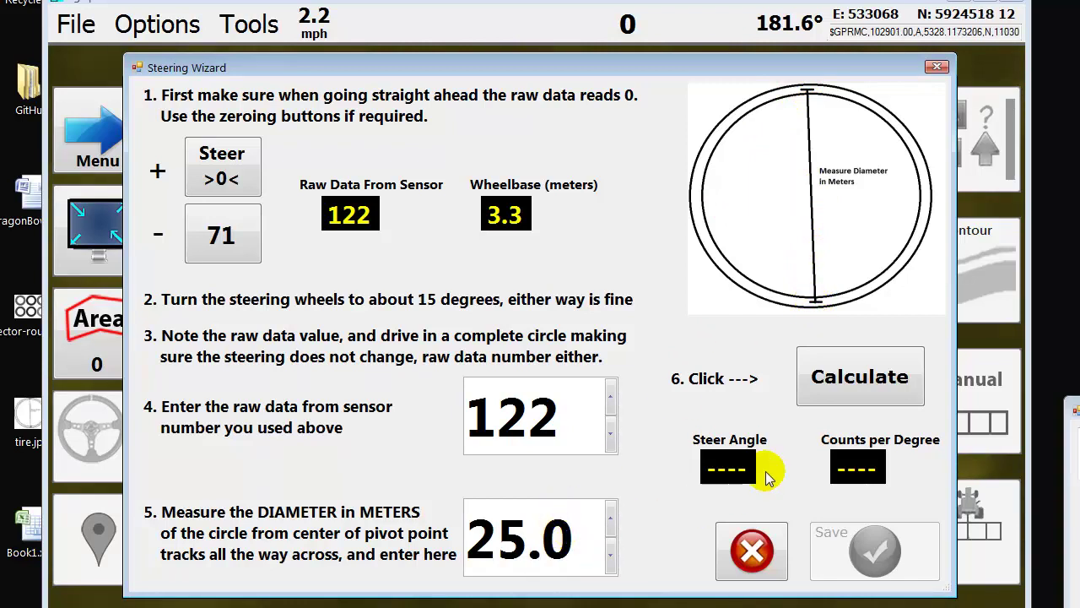
pyautogui.click(869, 367)
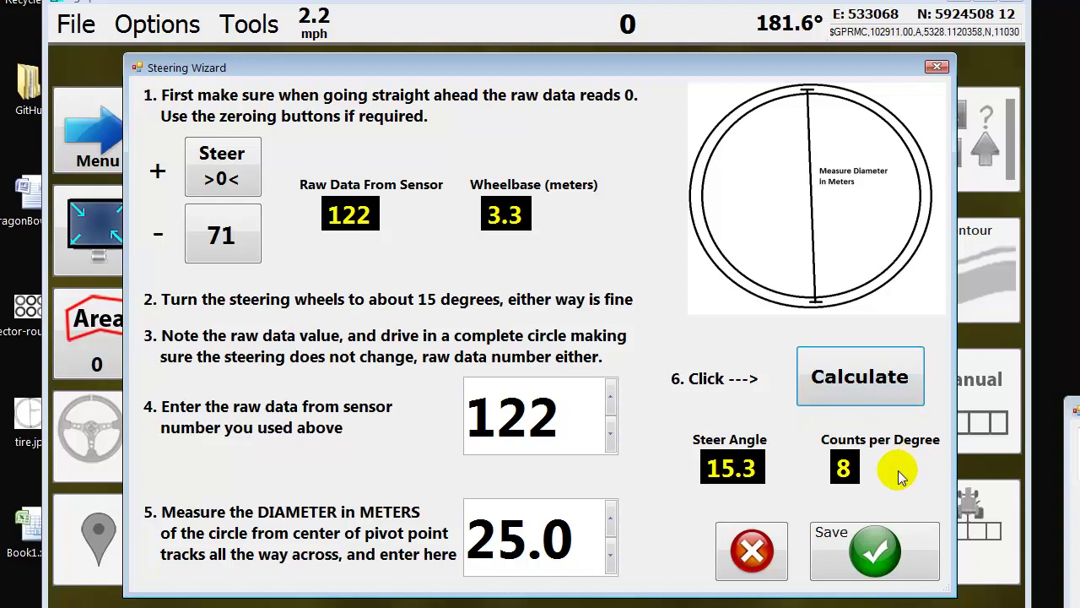
pyautogui.click(872, 547)
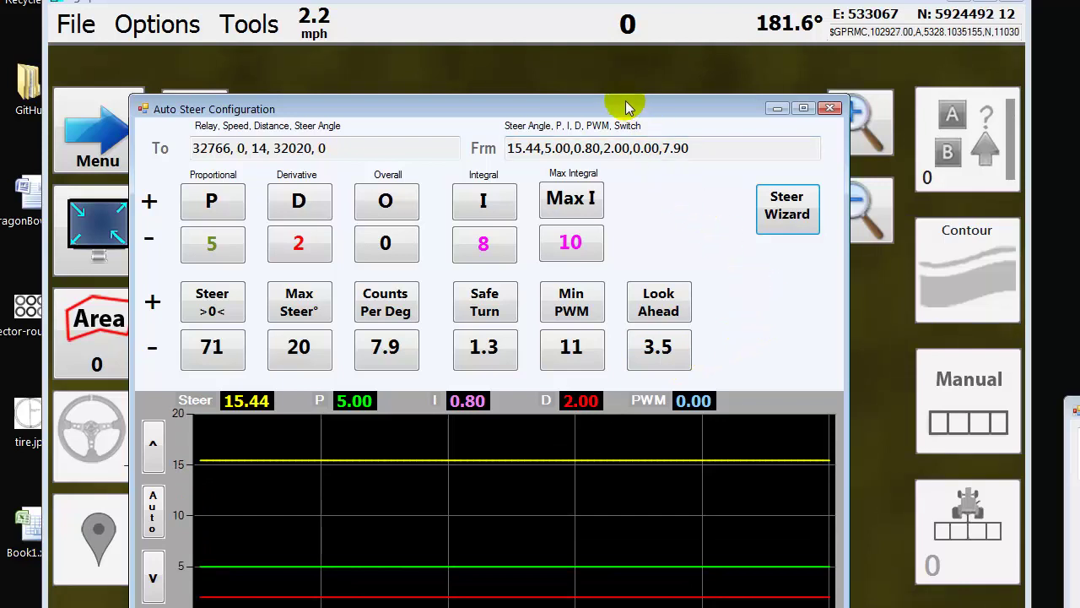
pyautogui.moveTo(626, 108); pyautogui.dragTo(597, 77)
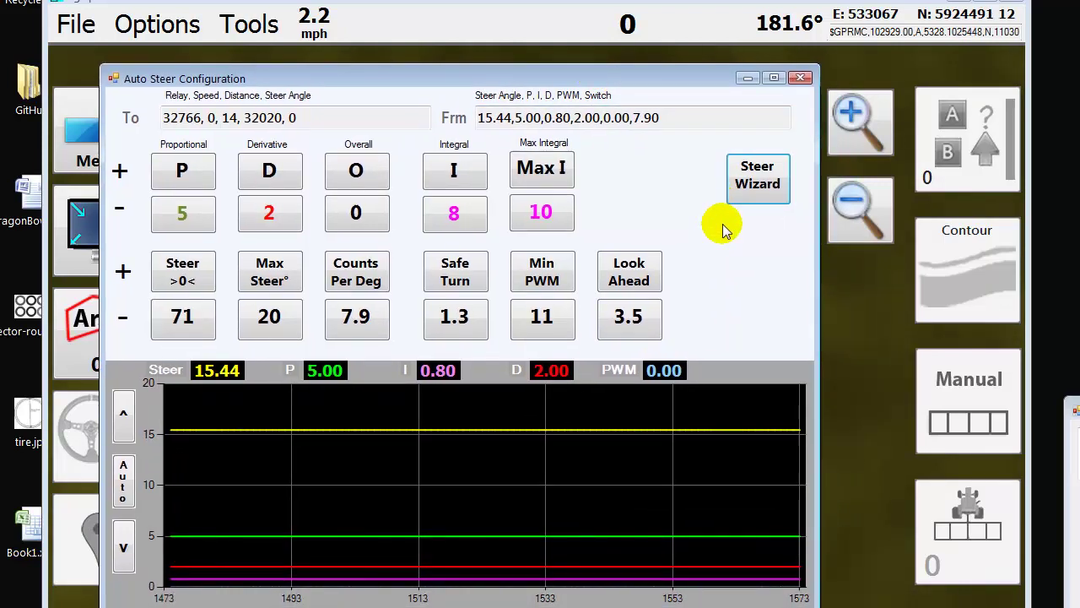